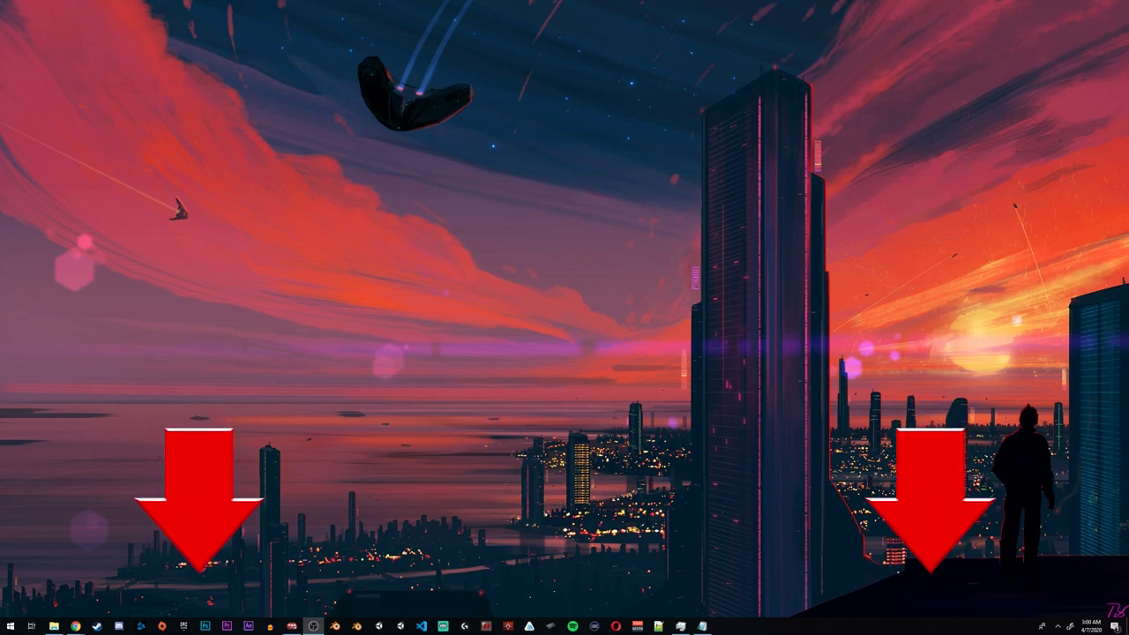
Download Assembly.Downloader.zip from the Assets of the XboxChaos Assembly release on GitHub.
click(75, 626)
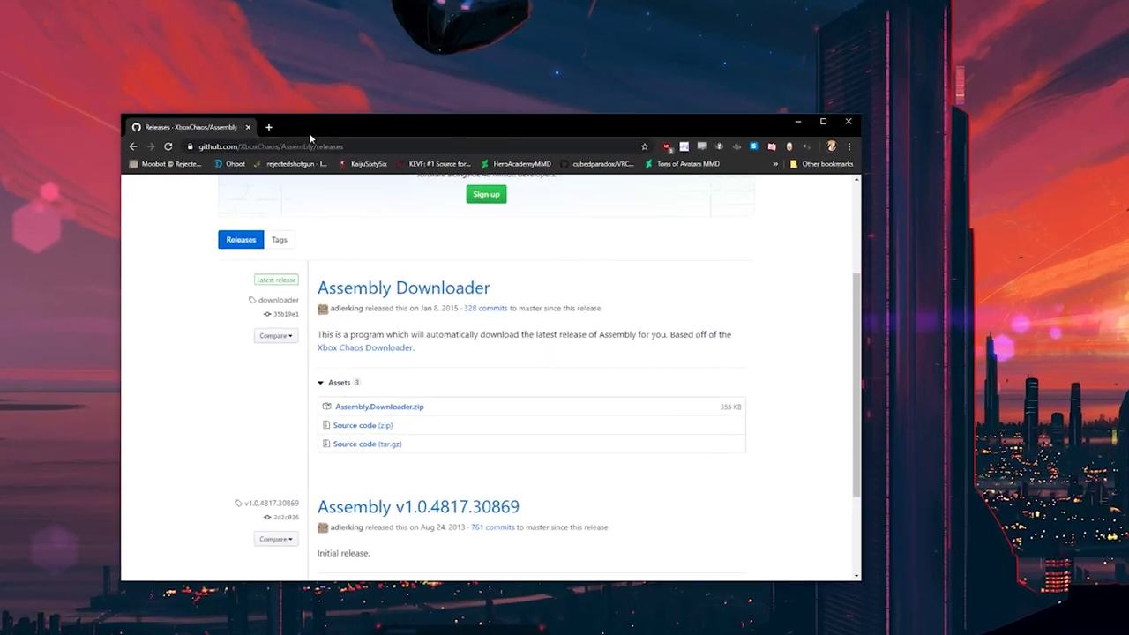
scroll(551, 362, up, 3)
scroll(541, 363, down, 1)
scroll(697, 313, down, 2)
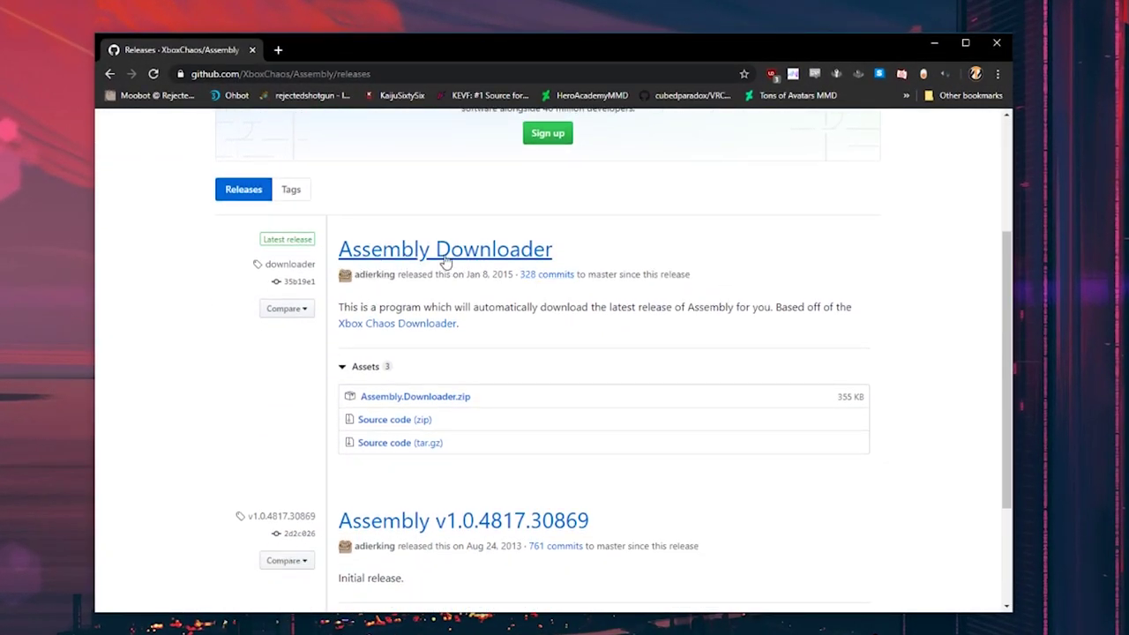
click(413, 398)
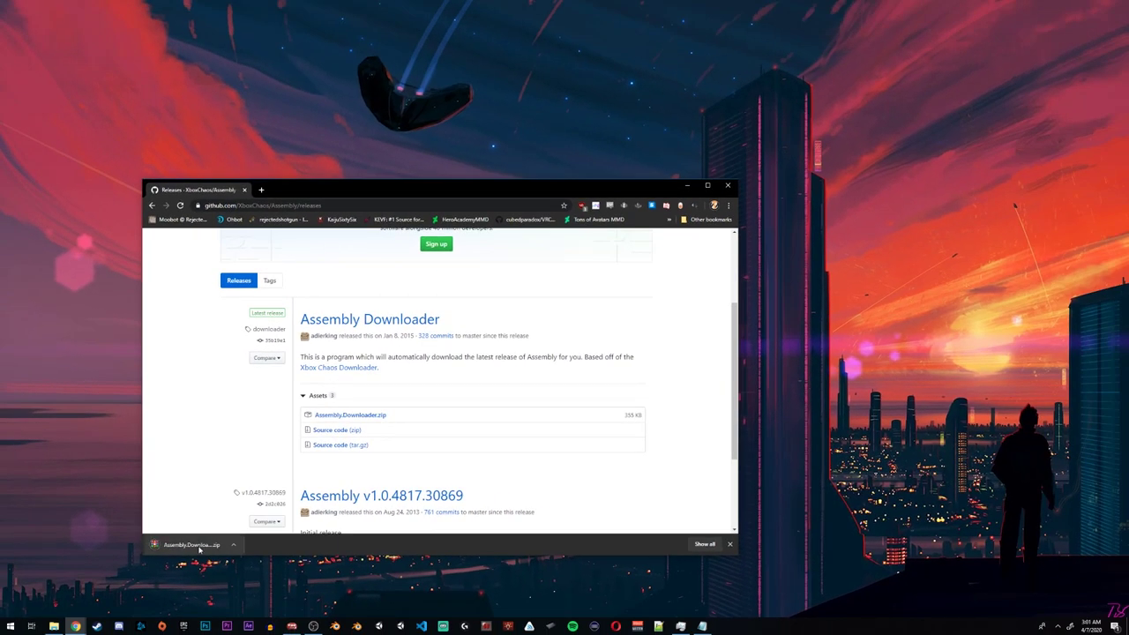
Open the downloaded Assembly.Downloader zip in WinRAR, select app.json and Downloader.exe, and minimize Chrome.
click(192, 545)
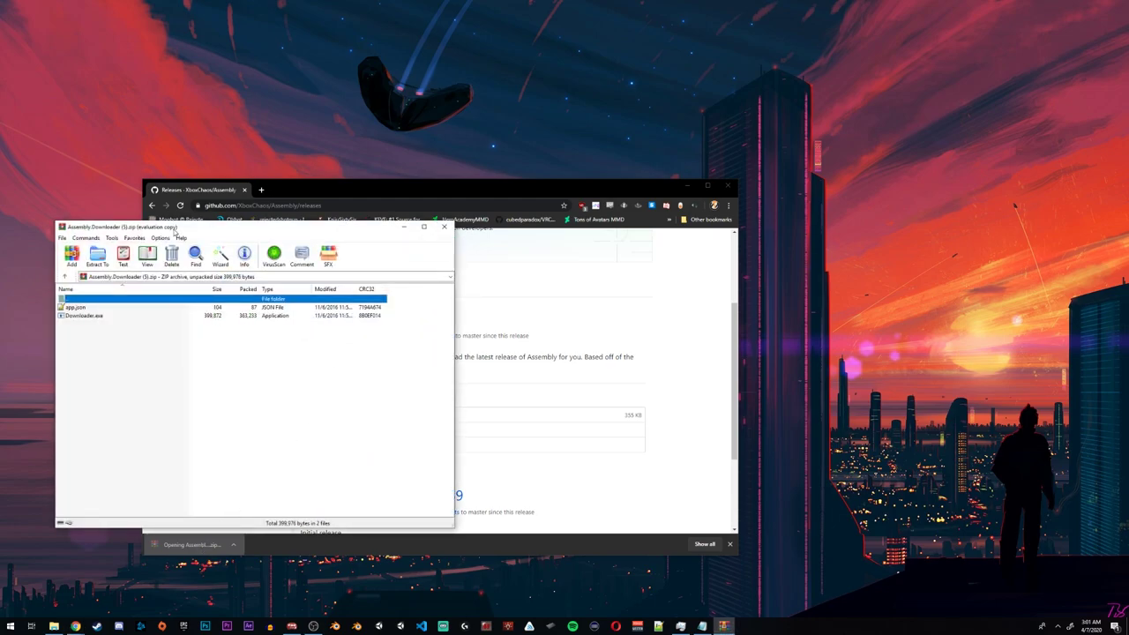
click(302, 385)
drag(210, 233, 740, 213)
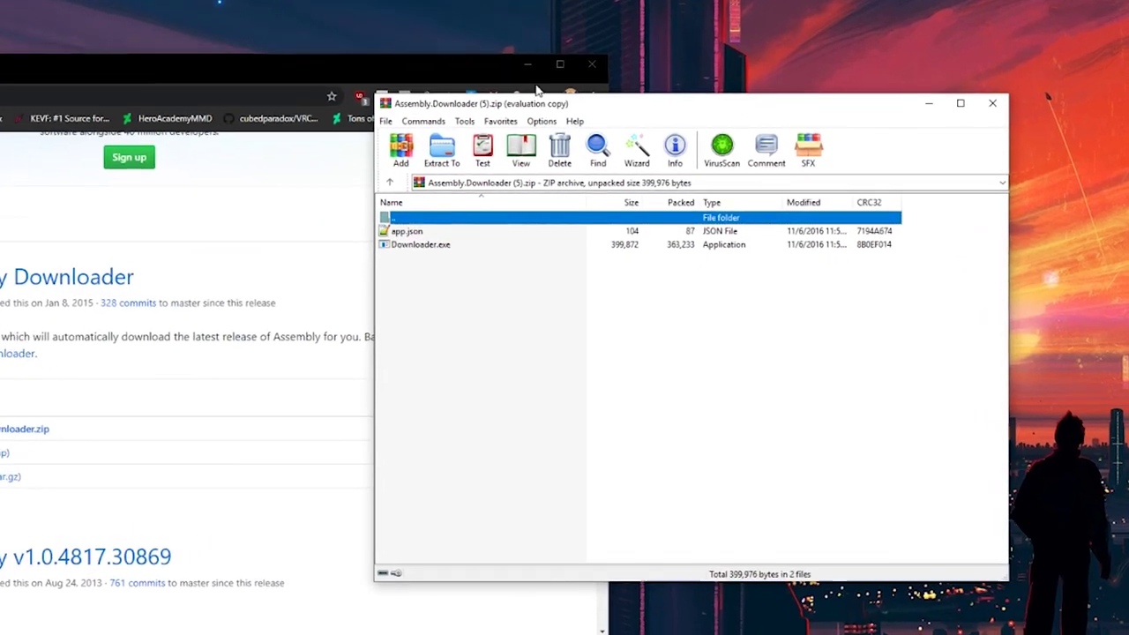
drag(432, 283, 432, 227)
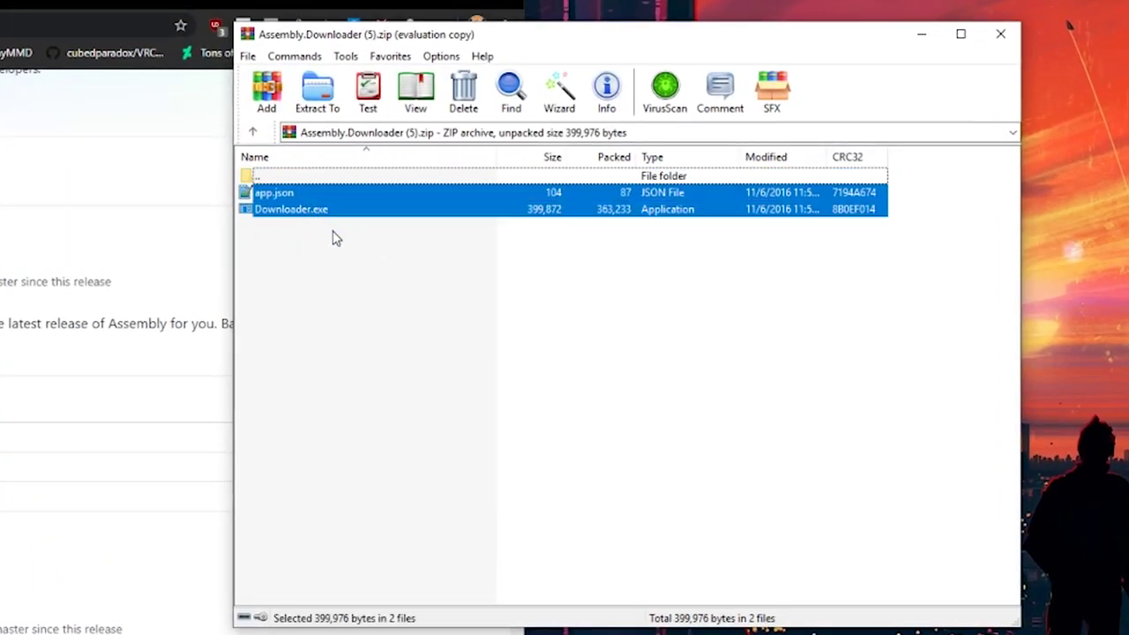
drag(335, 247, 342, 200)
click(170, 17)
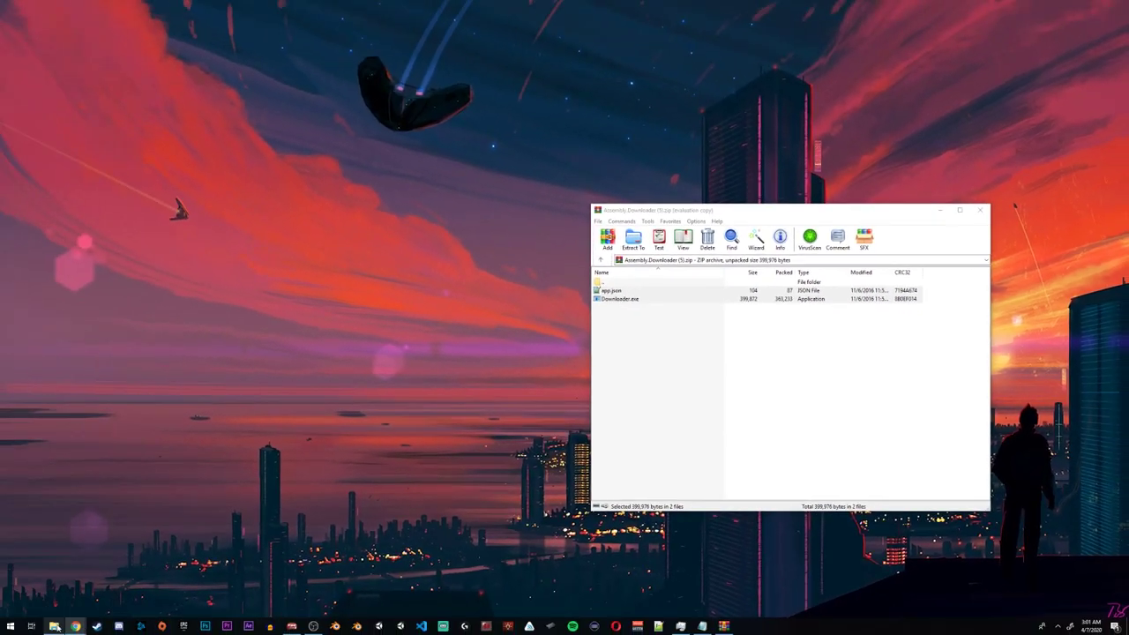
Create and open a new folder named Assembly inside Halo Modding Programs.
click(54, 626)
drag(631, 274, 297, 227)
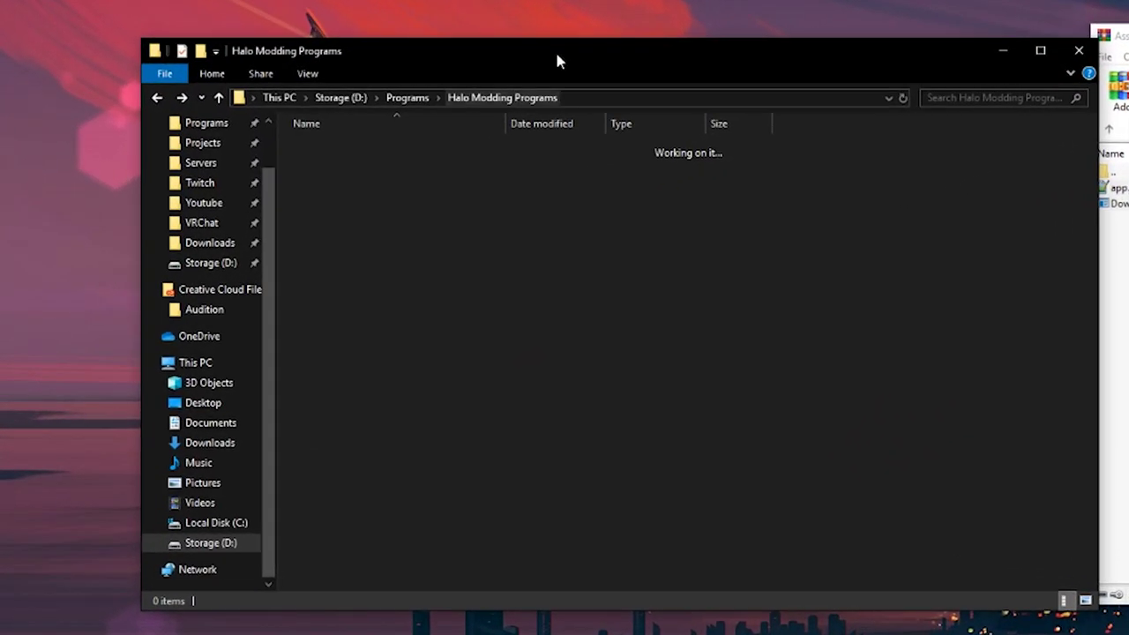
drag(555, 49, 496, 39)
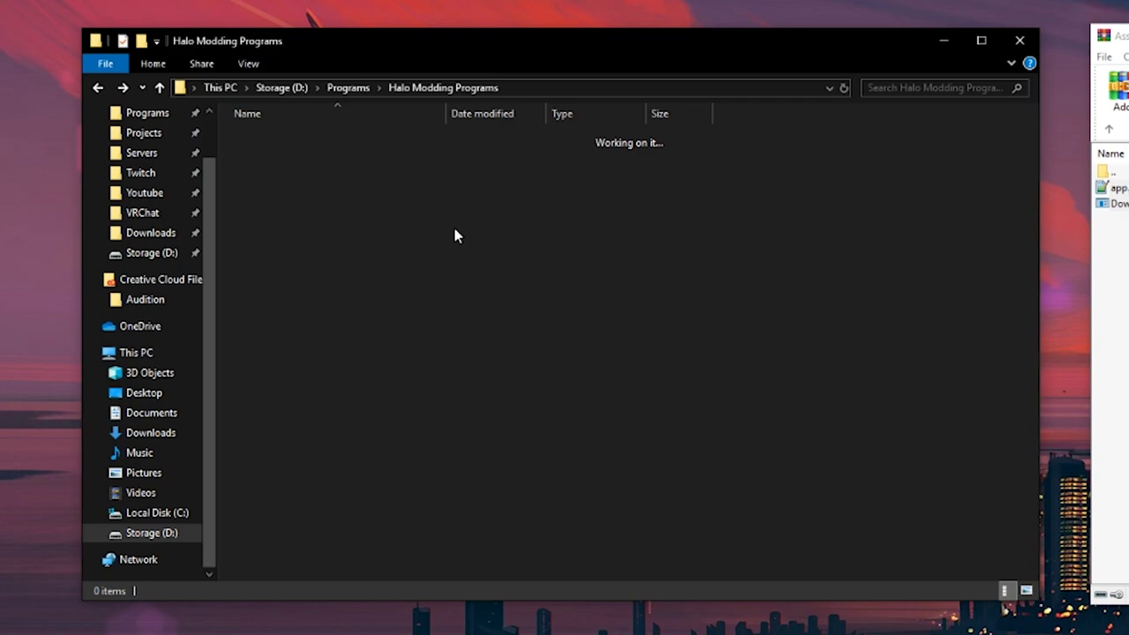
key(ctrl+shift+n)
text(Assembly)
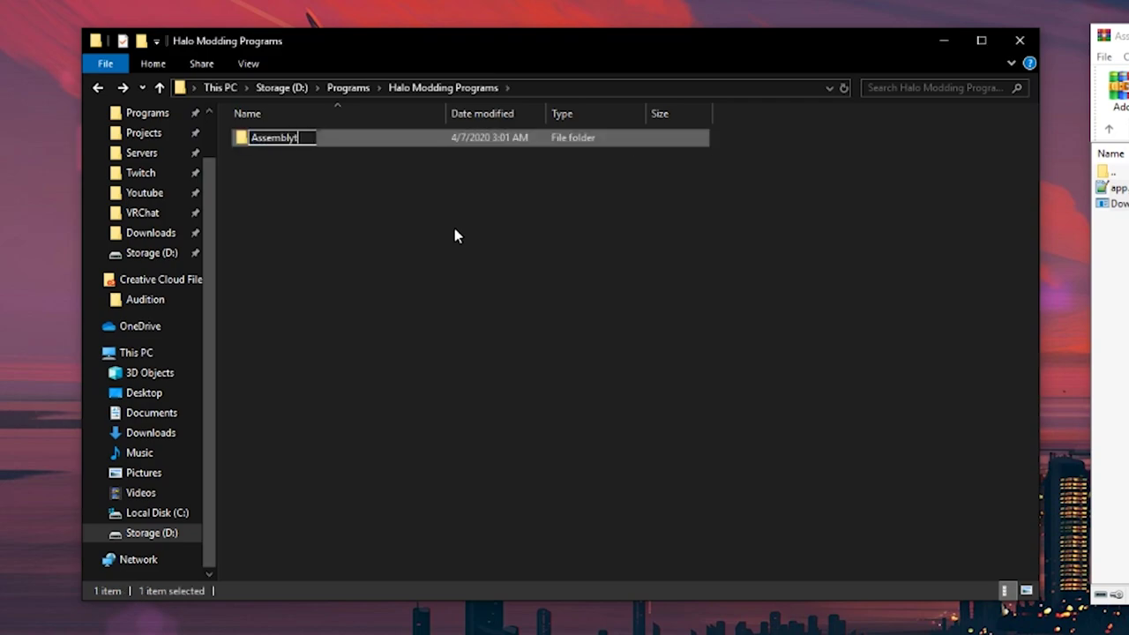
key(Return)
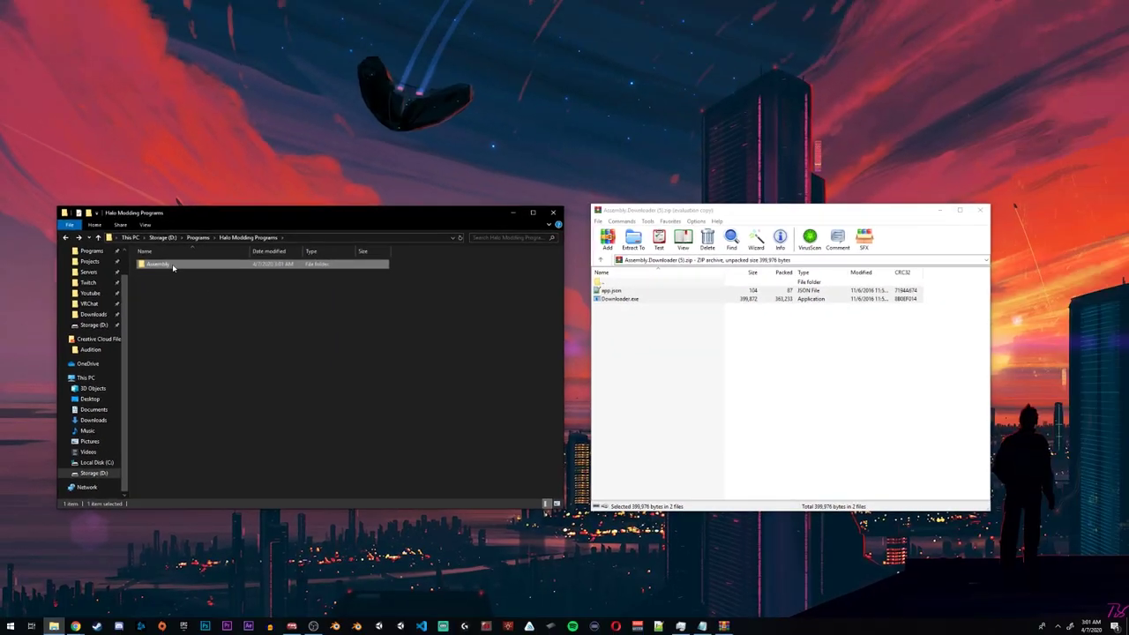
key(Return)
Extract app.json and Downloader.exe into the Assembly folder, close WinRAR, and select both files.
drag(621, 299, 624, 301)
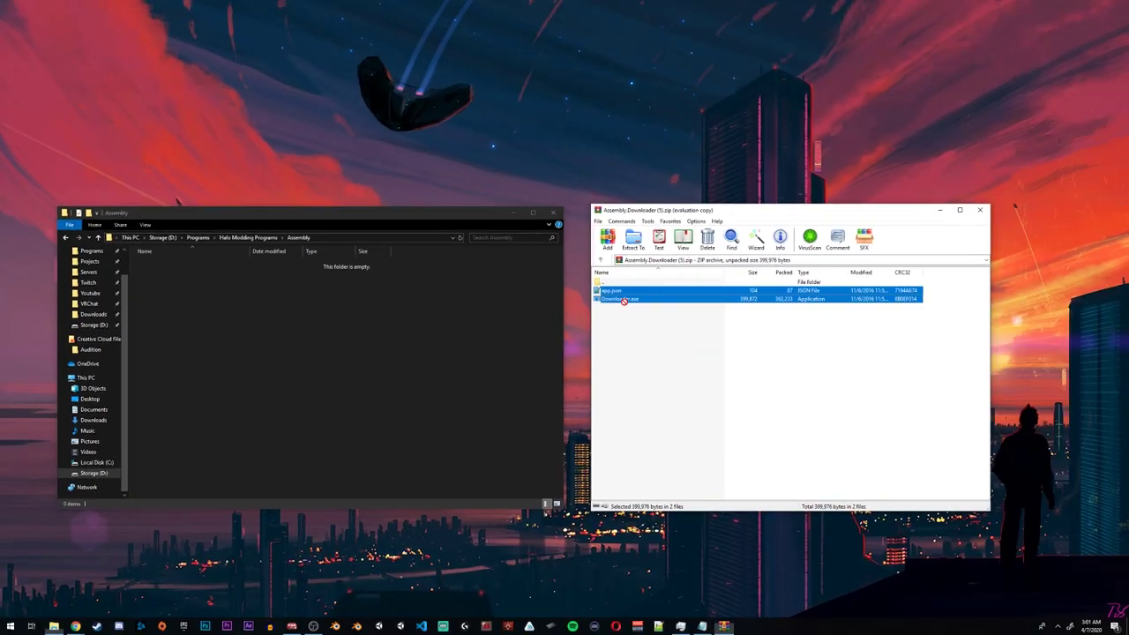
drag(313, 323, 316, 323)
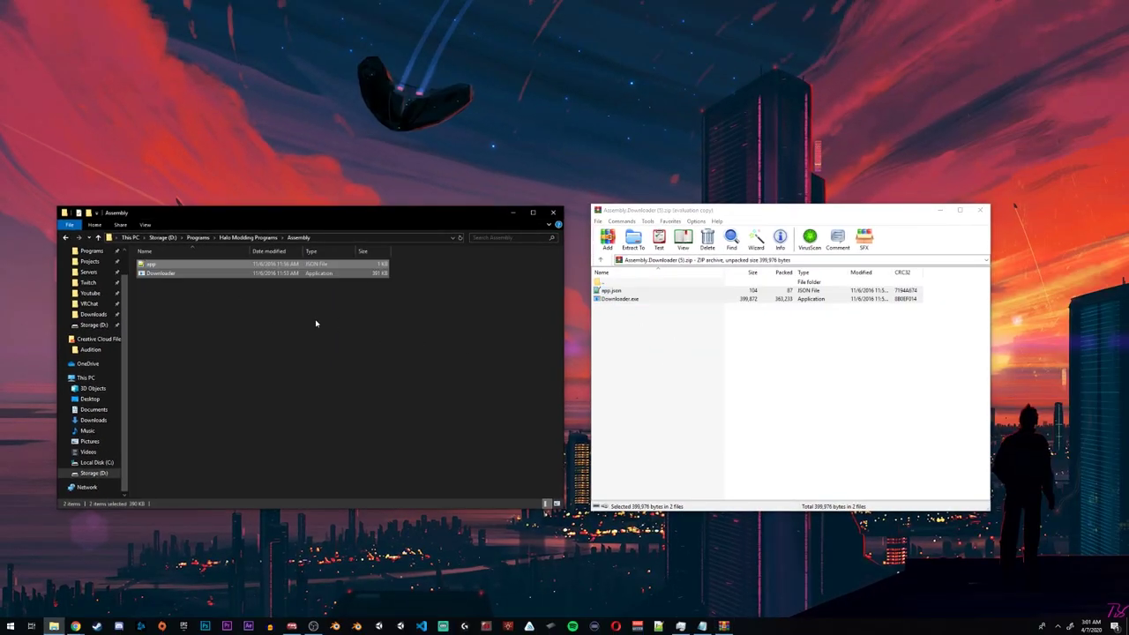
click(980, 210)
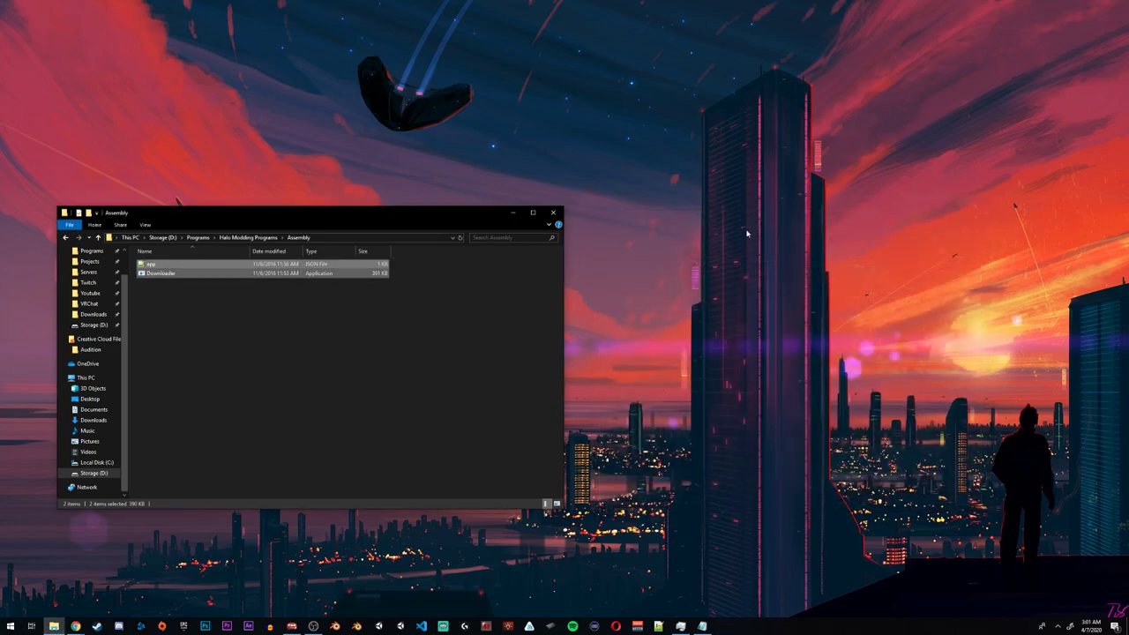
drag(425, 220, 593, 220)
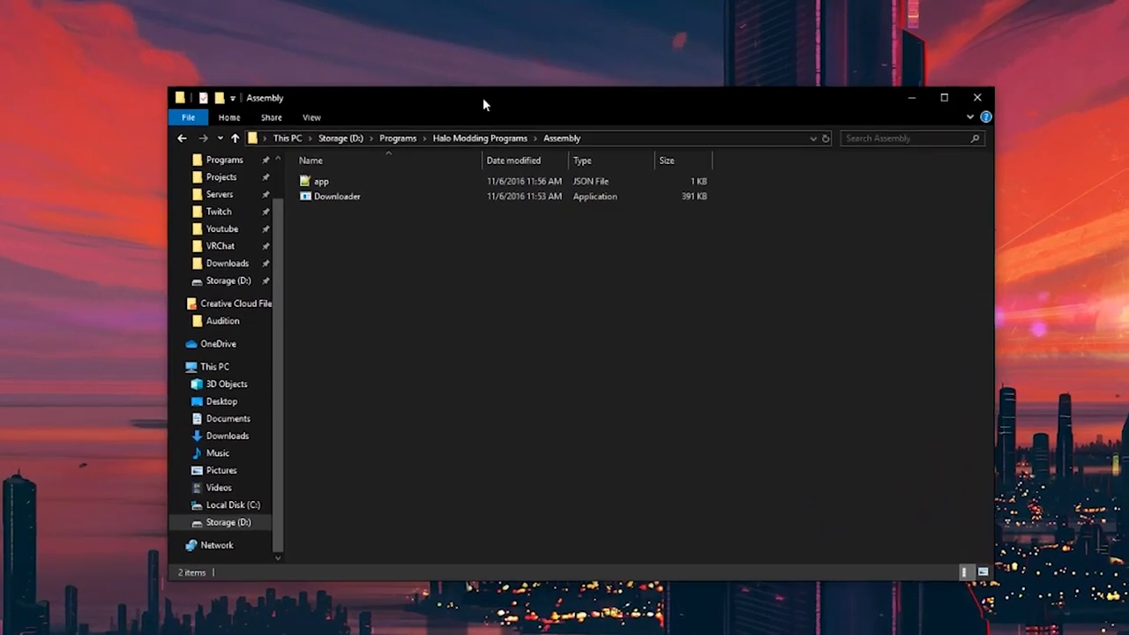
drag(373, 350, 334, 262)
drag(278, 124, 279, 126)
Launch Downloader and choose the master (Recommended) branch of Assembly.
click(343, 275)
double_click(290, 152)
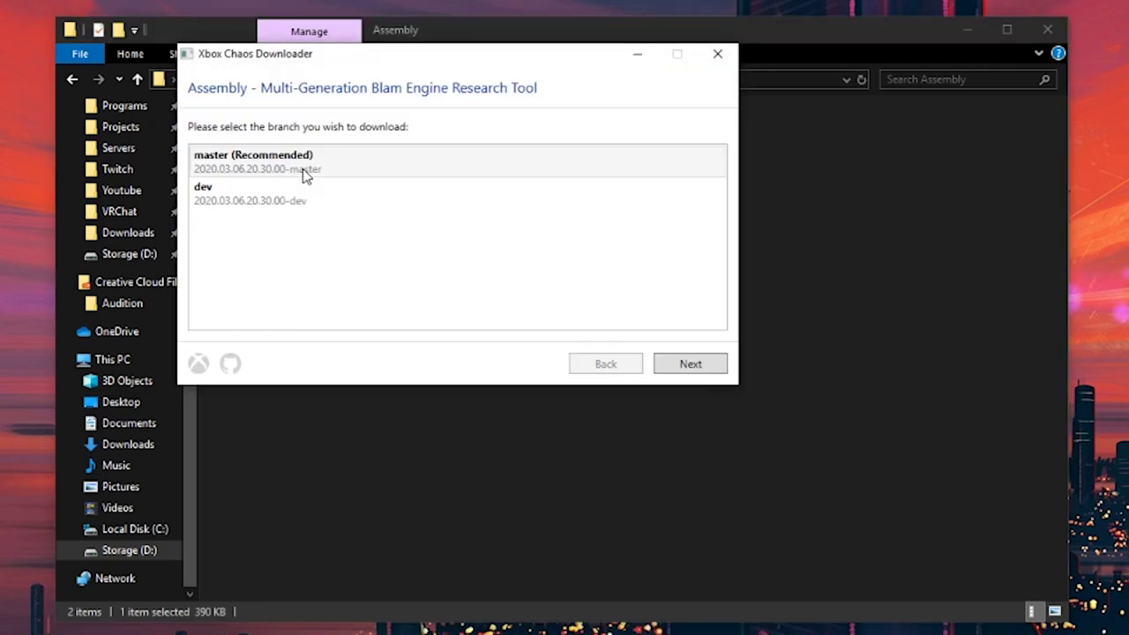
drag(333, 77, 369, 84)
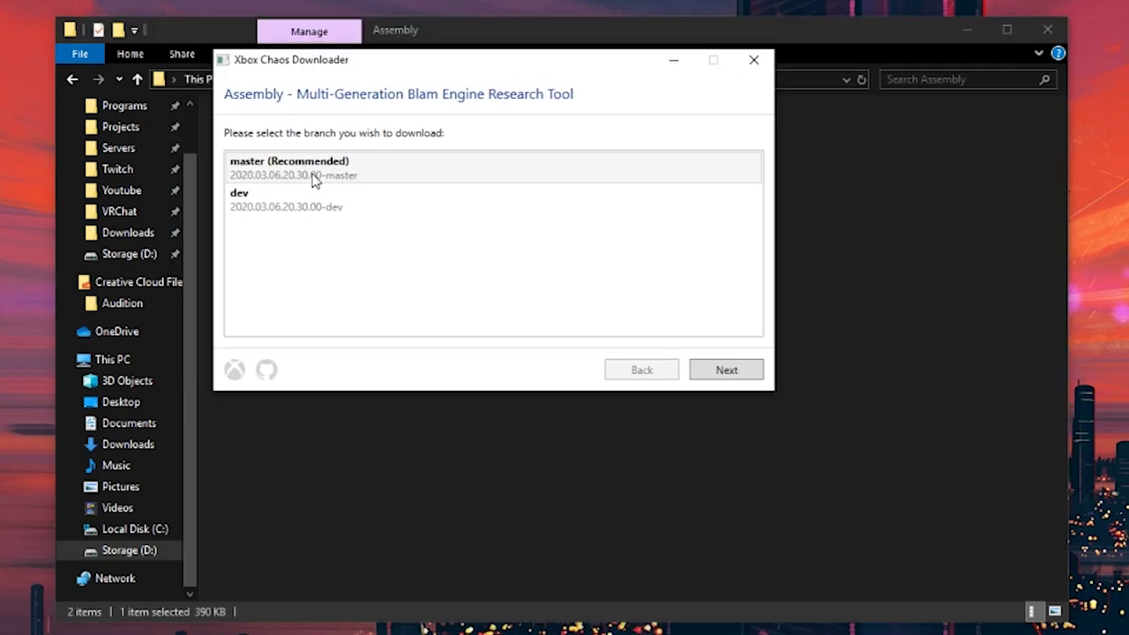
click(310, 176)
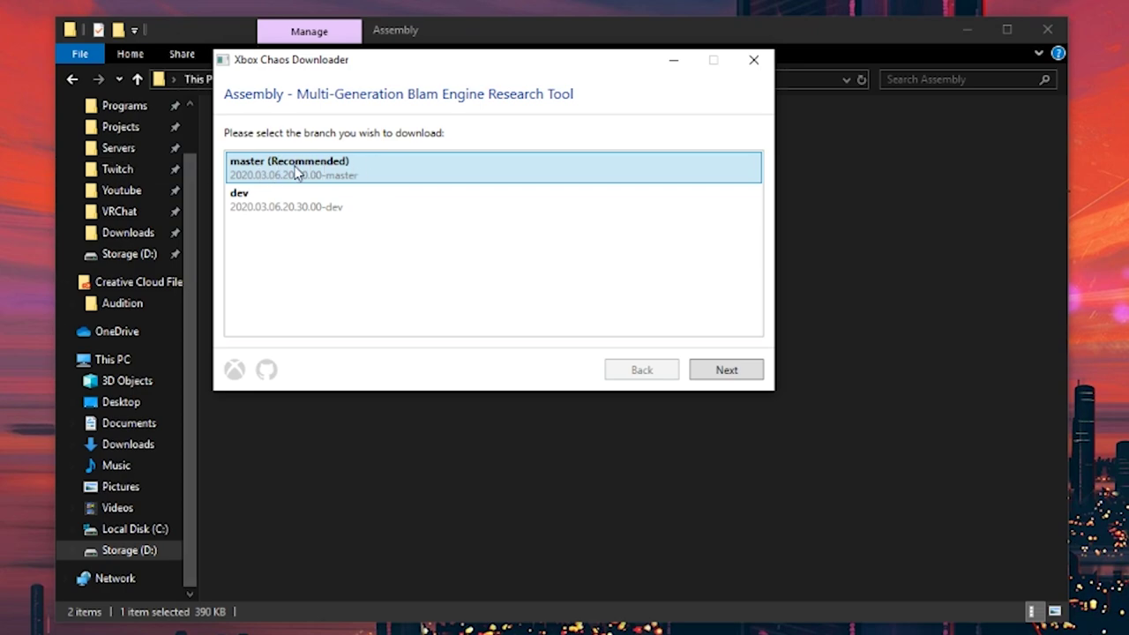
click(297, 203)
click(326, 167)
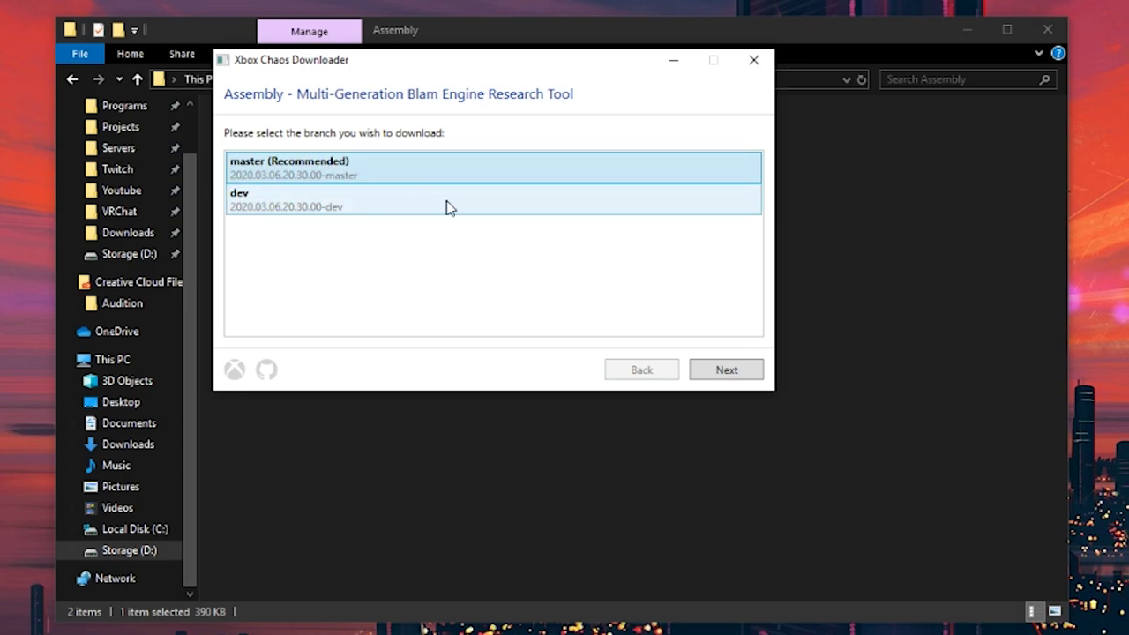
click(719, 370)
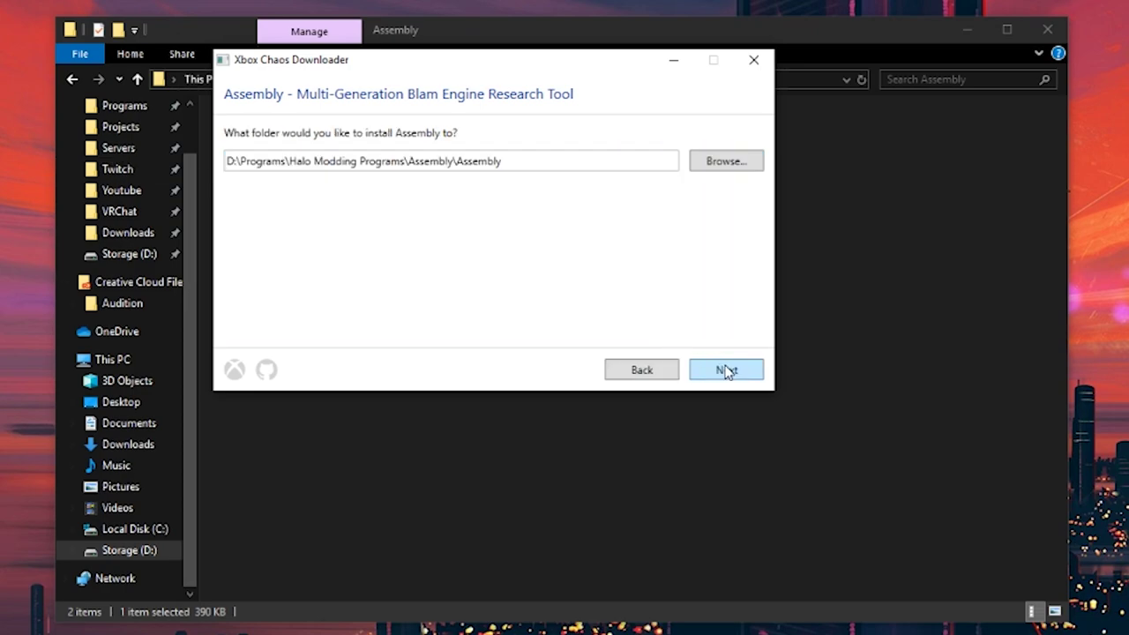
Keep the install path D:\Programs\Halo Modding Programs\Assembly\Assembly and confirm creating the folder.
drag(515, 160, 167, 151)
click(447, 159)
click(500, 161)
click(721, 373)
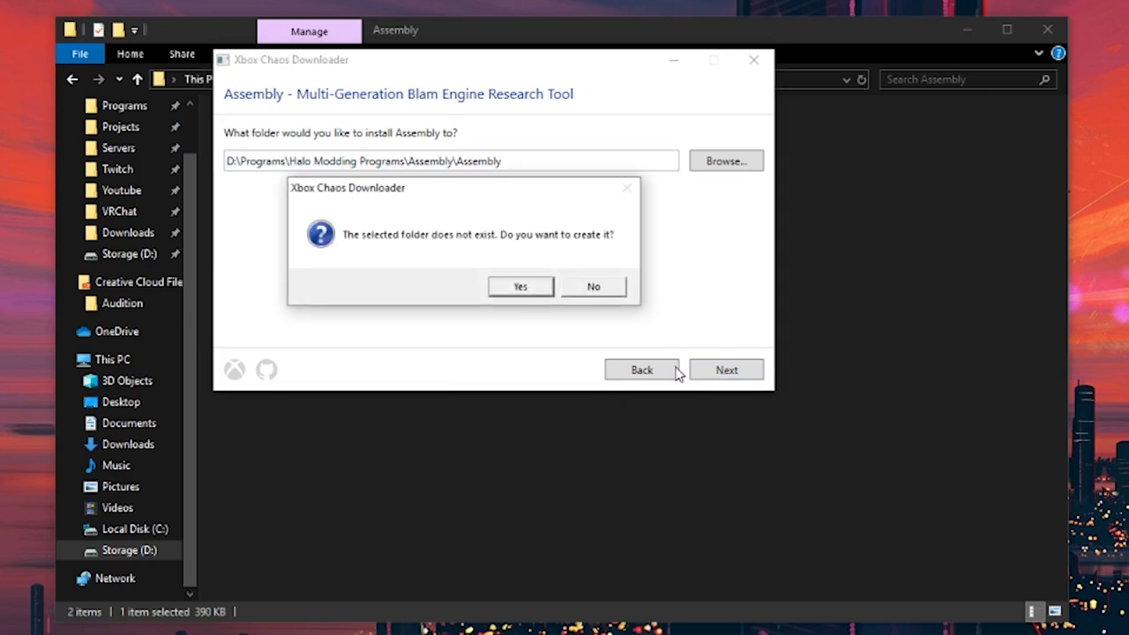
click(521, 288)
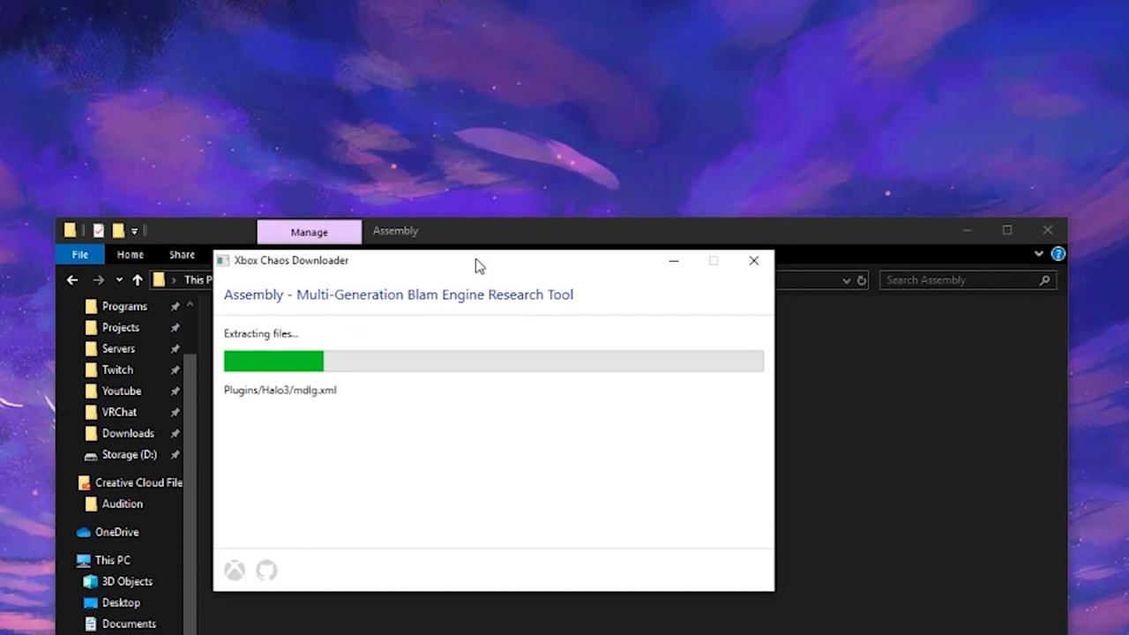
Let the Assembly extraction complete and finish the downloader so Assembly launches.
drag(476, 265, 518, 35)
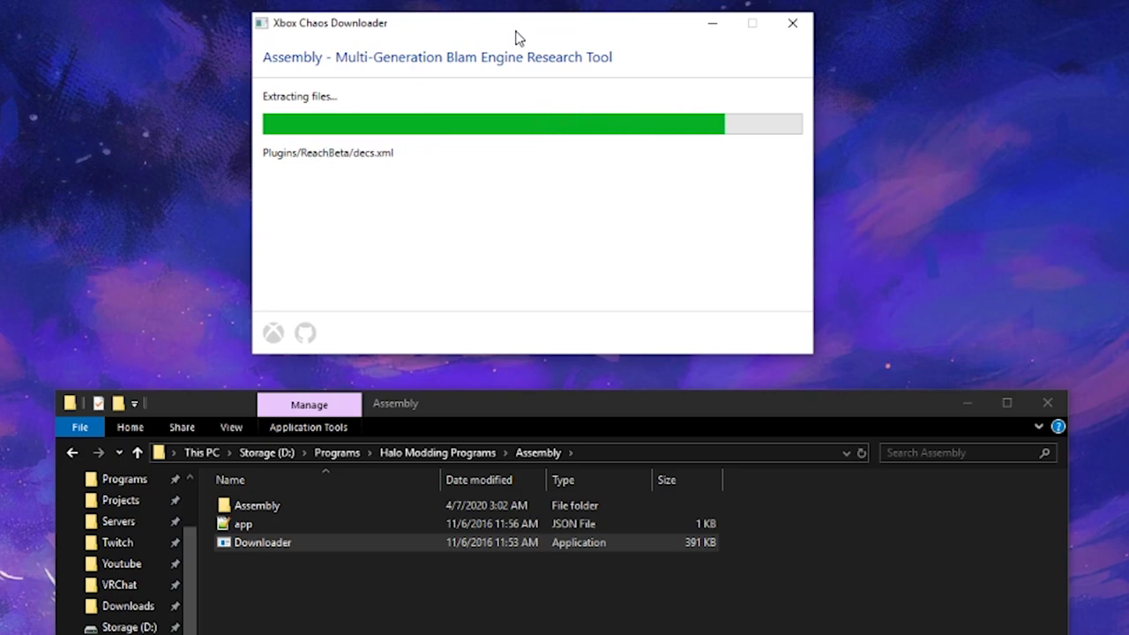
click(770, 332)
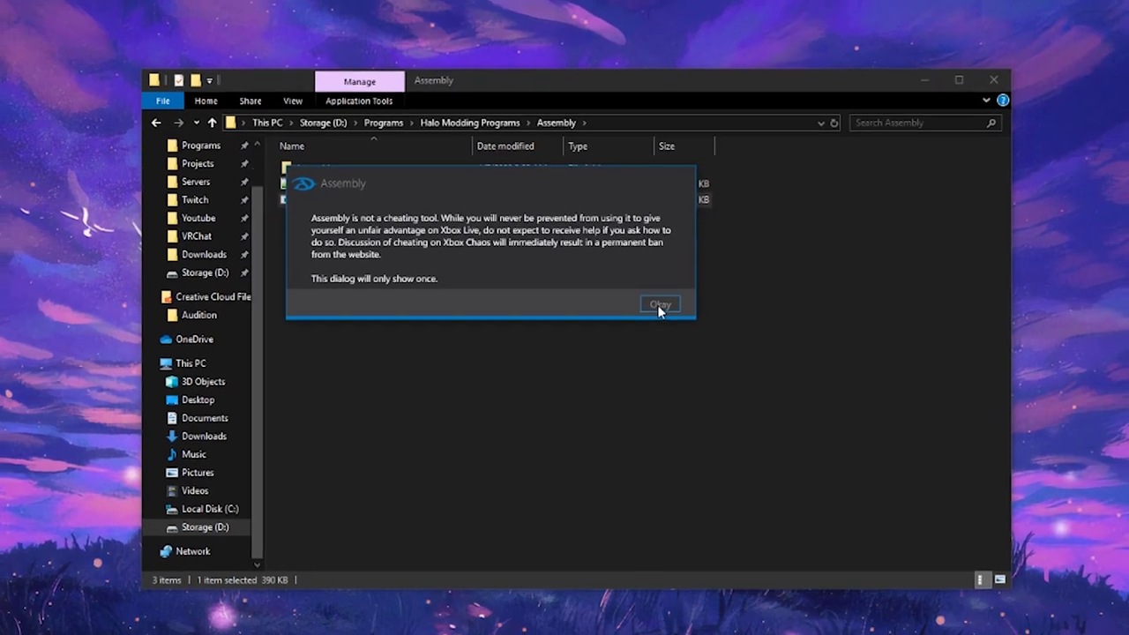
Dismiss Assembly's 'not a cheating tool' warning and enlarge the Assembly window.
click(659, 289)
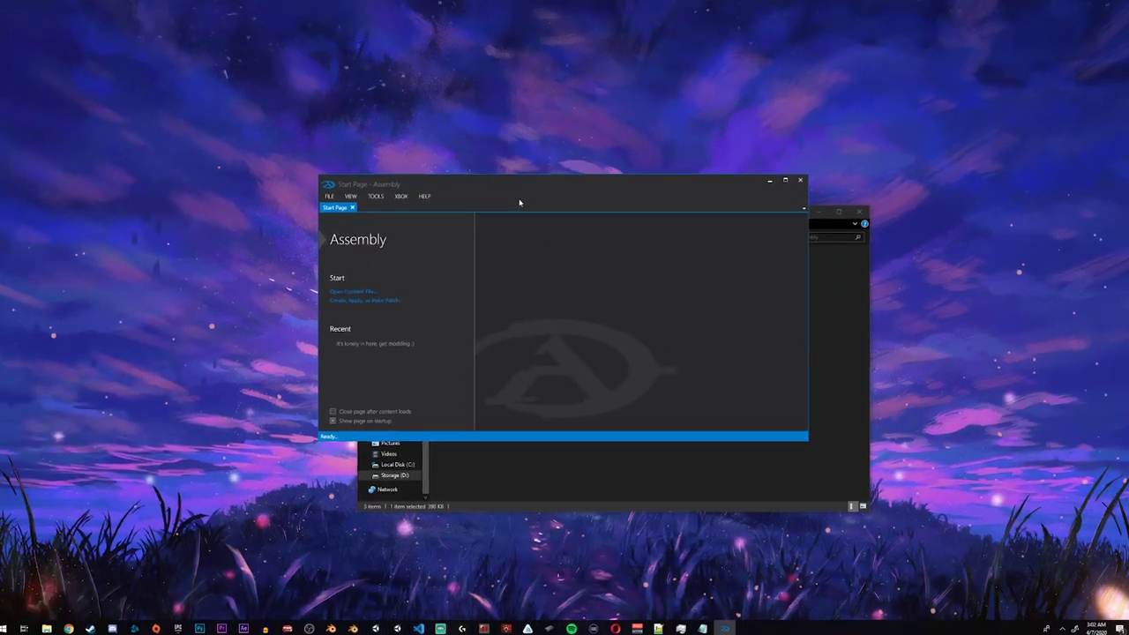
drag(802, 435, 861, 535)
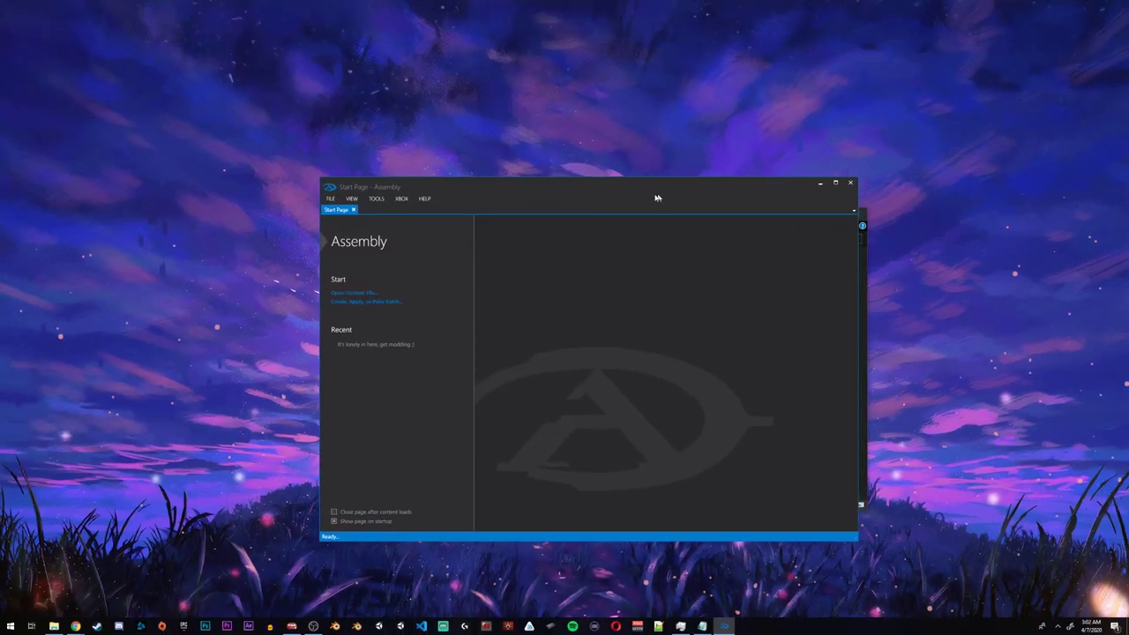
drag(660, 196, 401, 121)
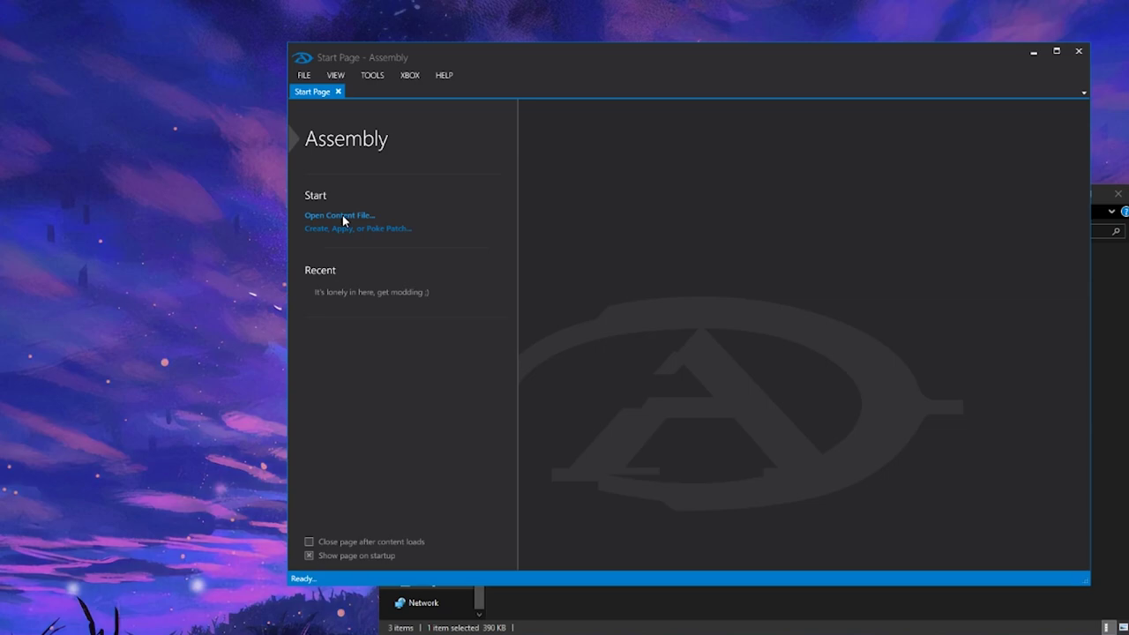
Browse via File > Open File to Steam > steamapps > common > Halo The Master Chief Collection.
click(303, 76)
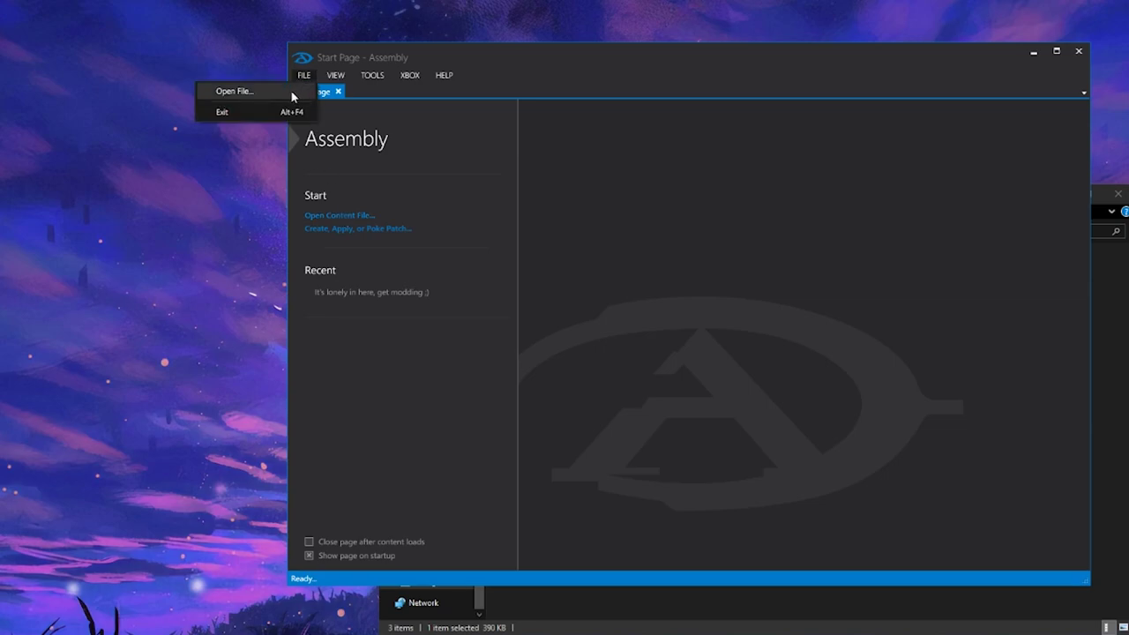
click(292, 92)
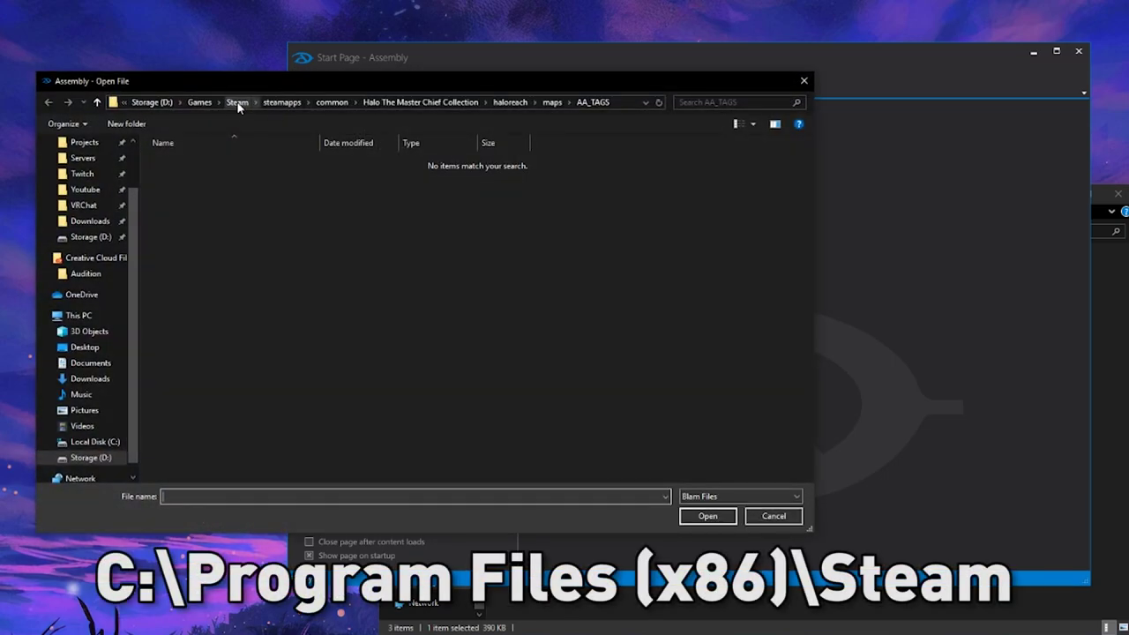
click(237, 102)
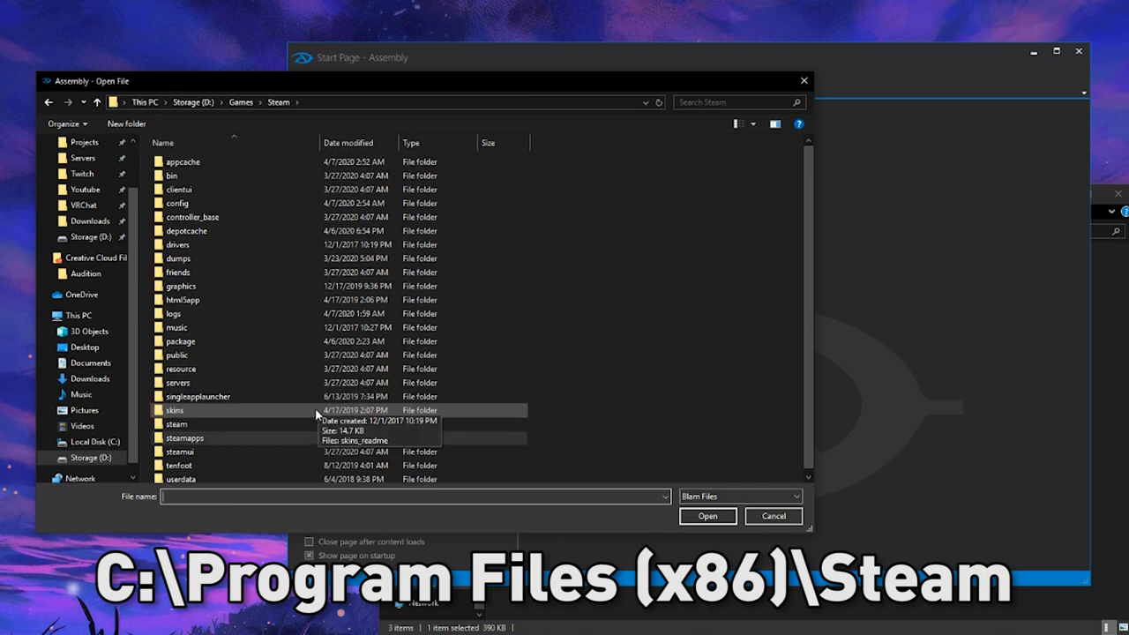
double_click(275, 443)
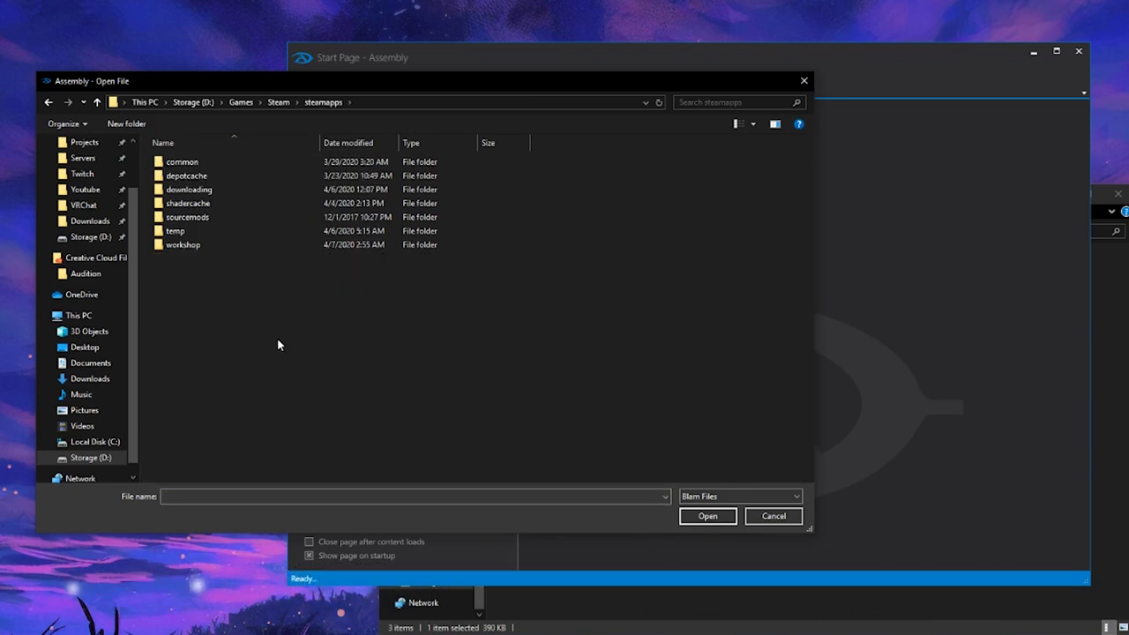
double_click(220, 165)
scroll(271, 266, down, 6)
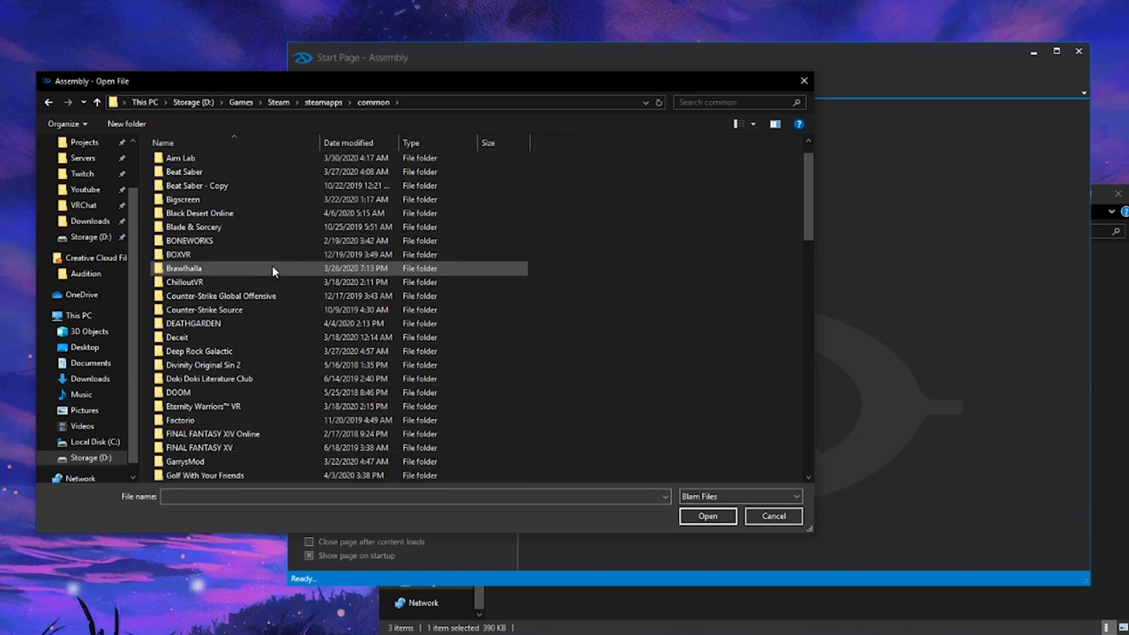
click(240, 342)
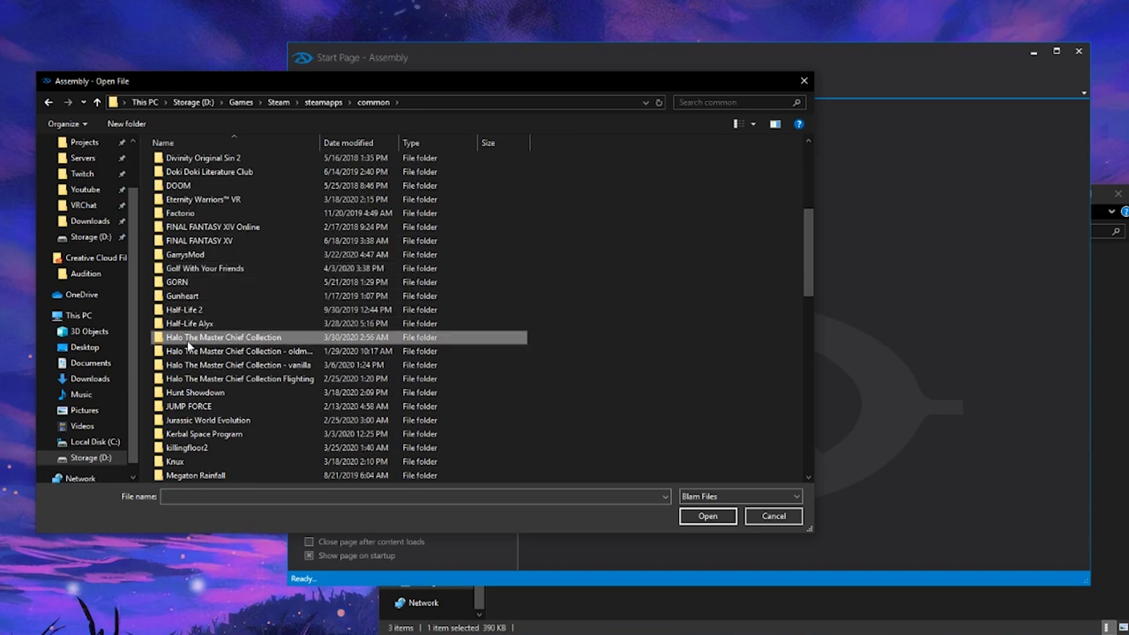
double_click(212, 340)
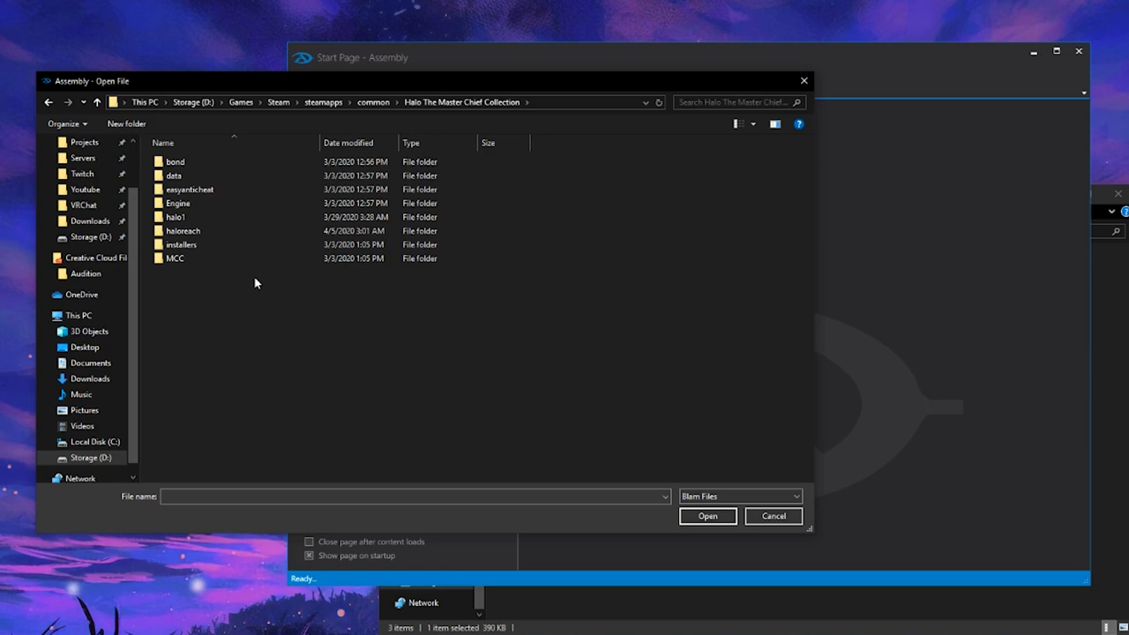
Open forge_halo.map from the haloreach maps folder.
double_click(215, 231)
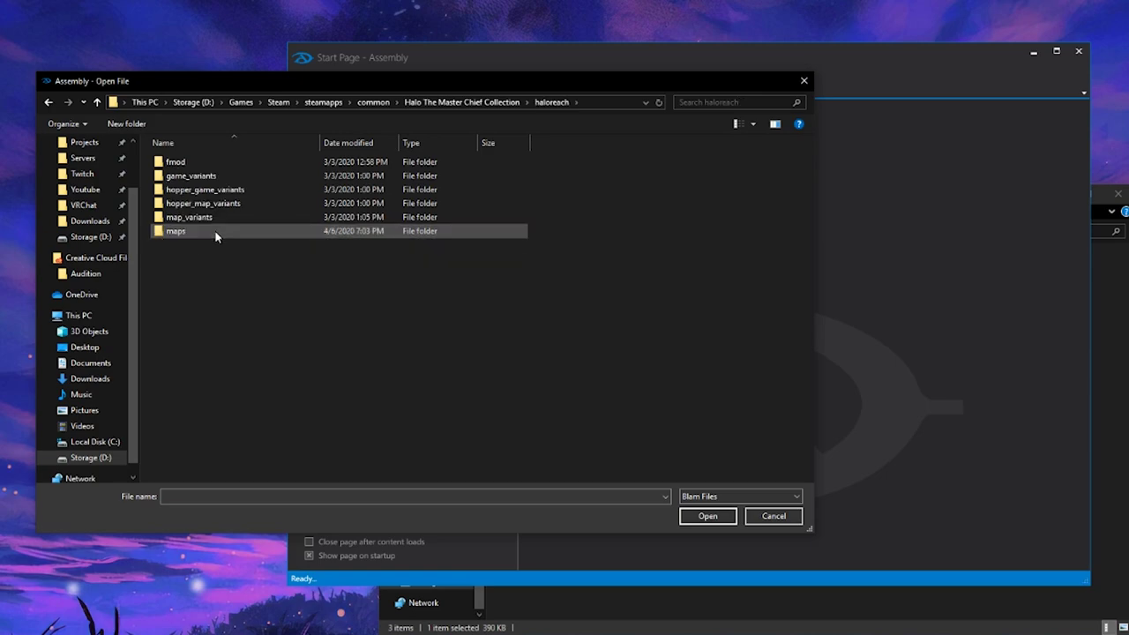
double_click(176, 231)
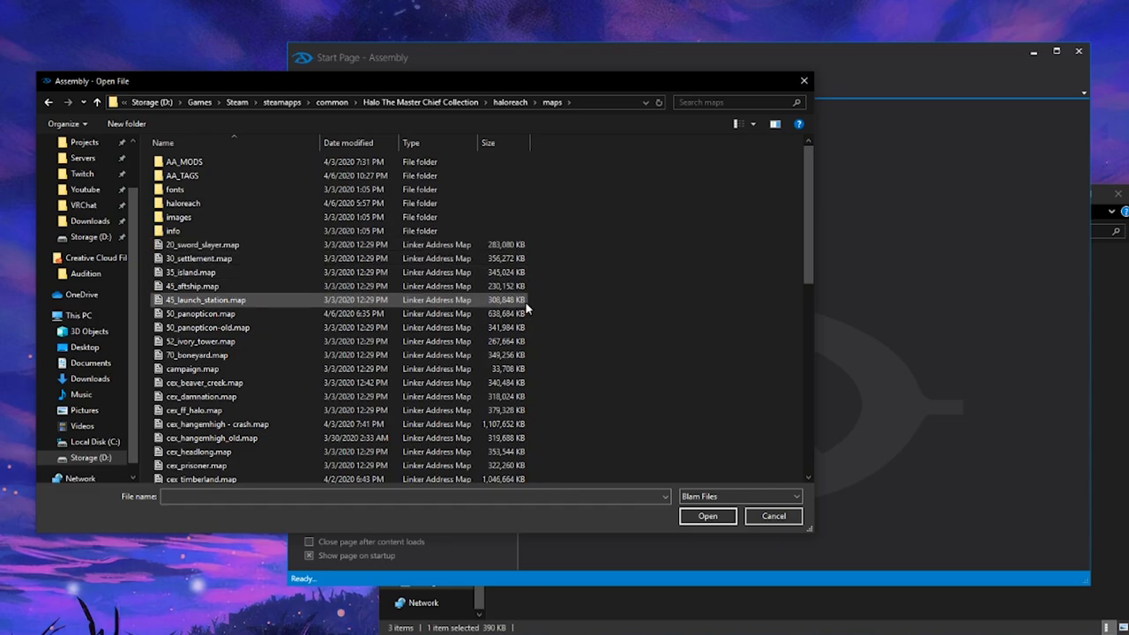
scroll(805, 244, down, 1)
drag(805, 243, 819, 335)
click(227, 392)
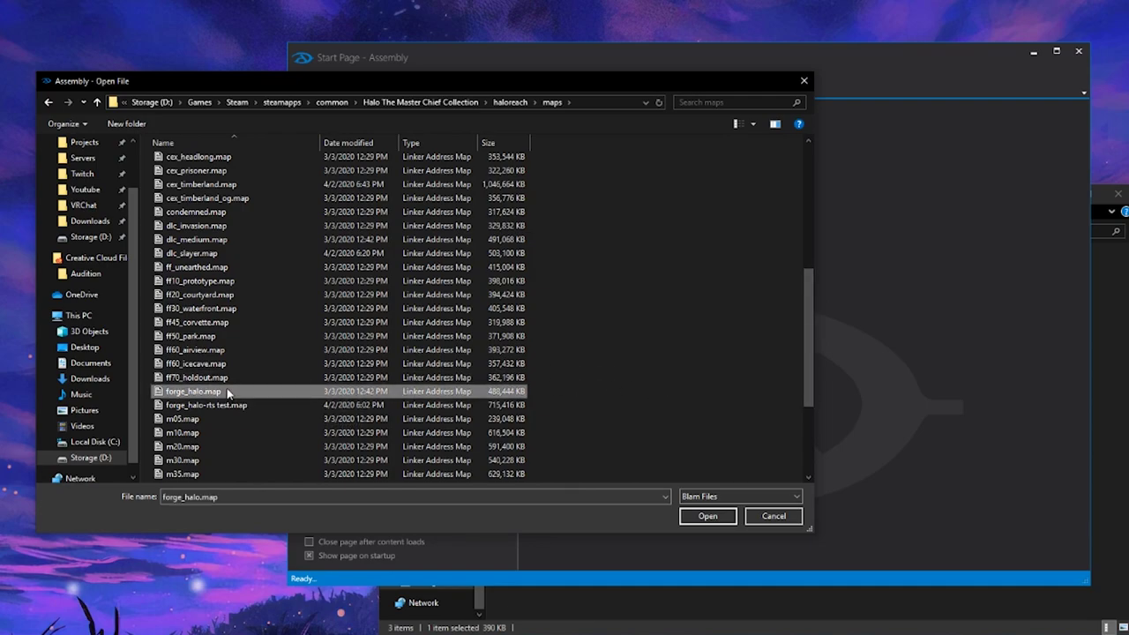
double_click(238, 394)
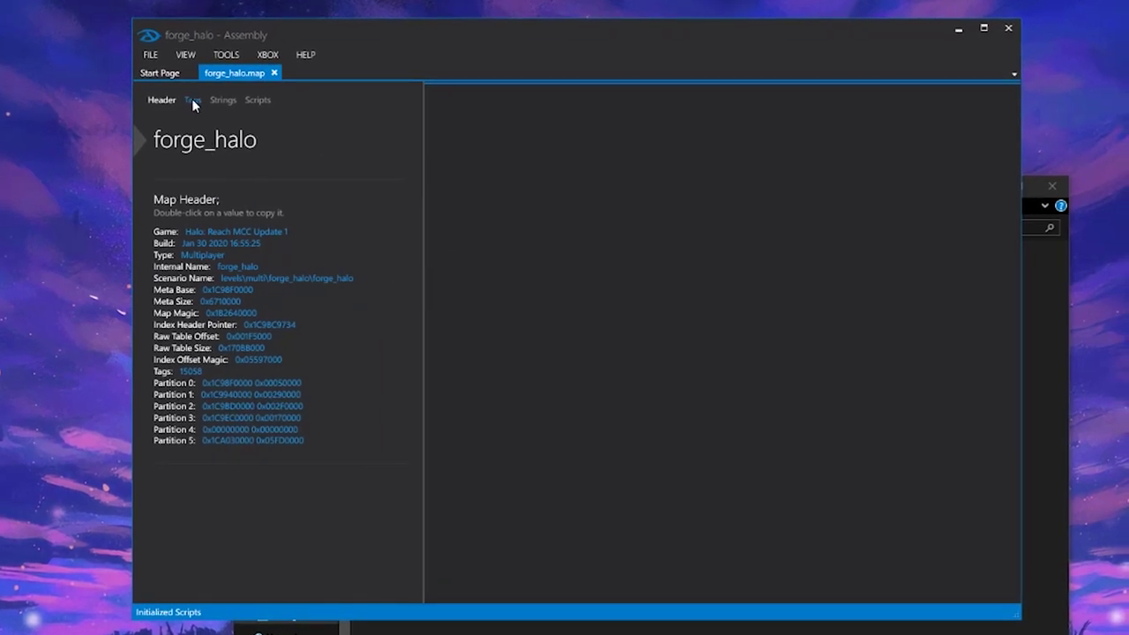
Display forge_halo.map's tag class tree, from achi achievements to zone cache_file_resource_gestalt.
click(192, 102)
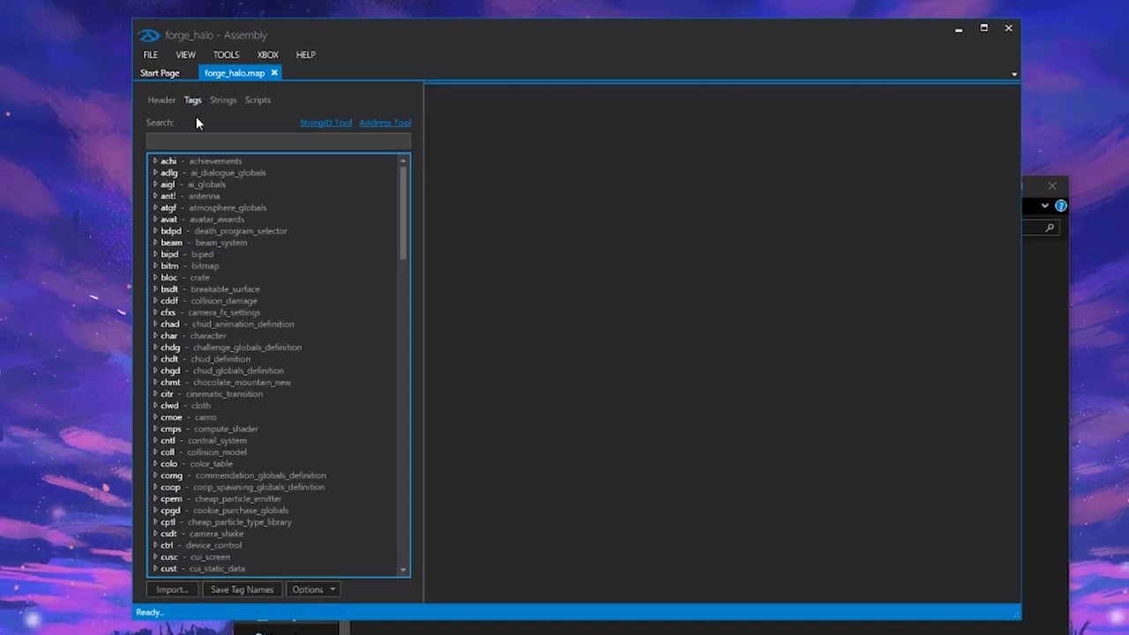
mouse_move(407, 183)
mouse_down()
mouse_move(408, 510)
mouse_move(417, 339)
mouse_move(407, 172)
mouse_up()
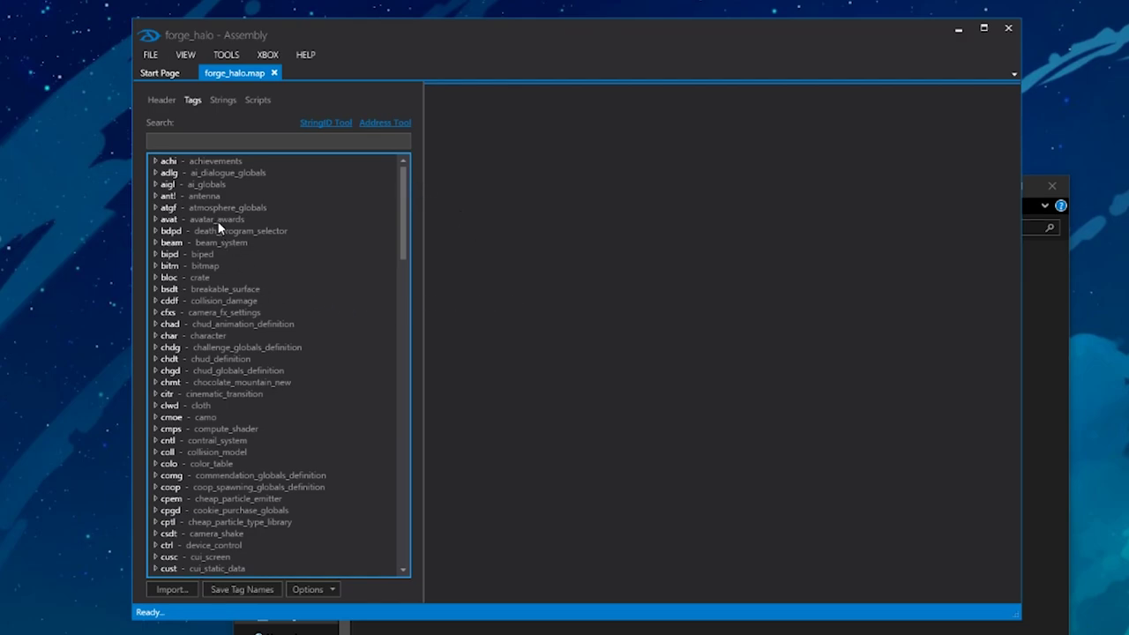
scroll(408, 215, down, 2)
scroll(409, 215, up, 2)
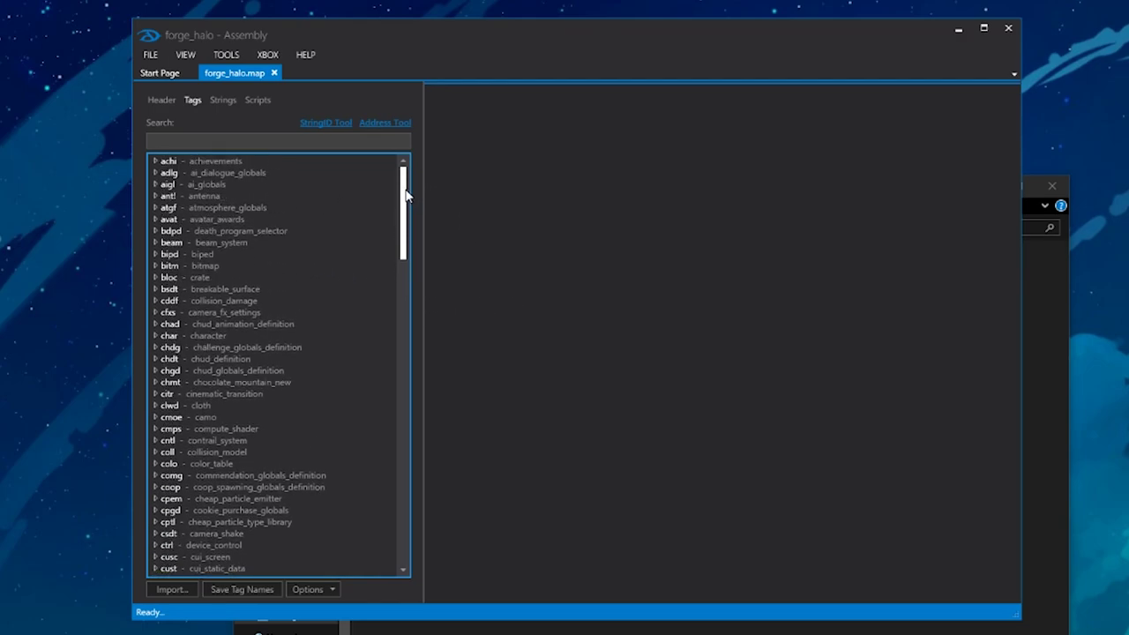